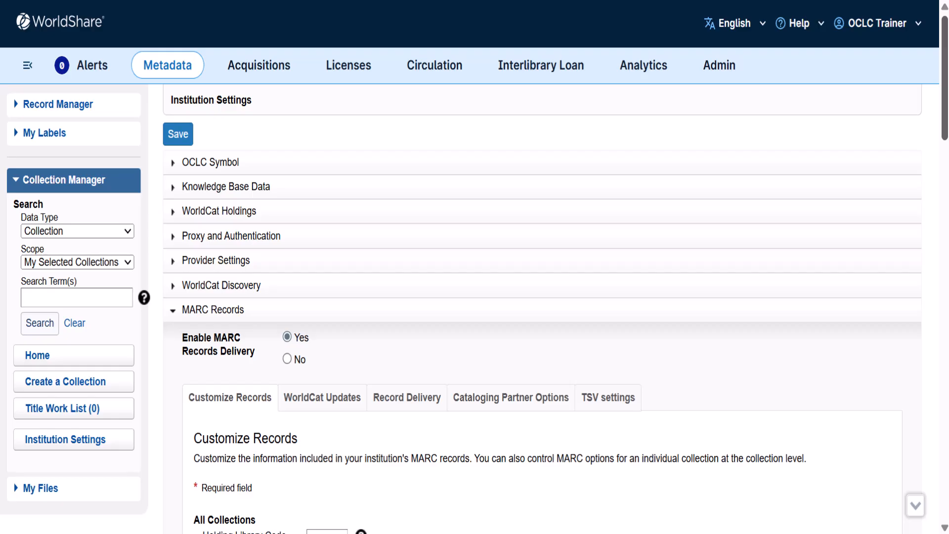
Review the institution's MARC Records settings for Customize Records, Record Delivery and TSV settings.
scroll(543, 317, down, 3)
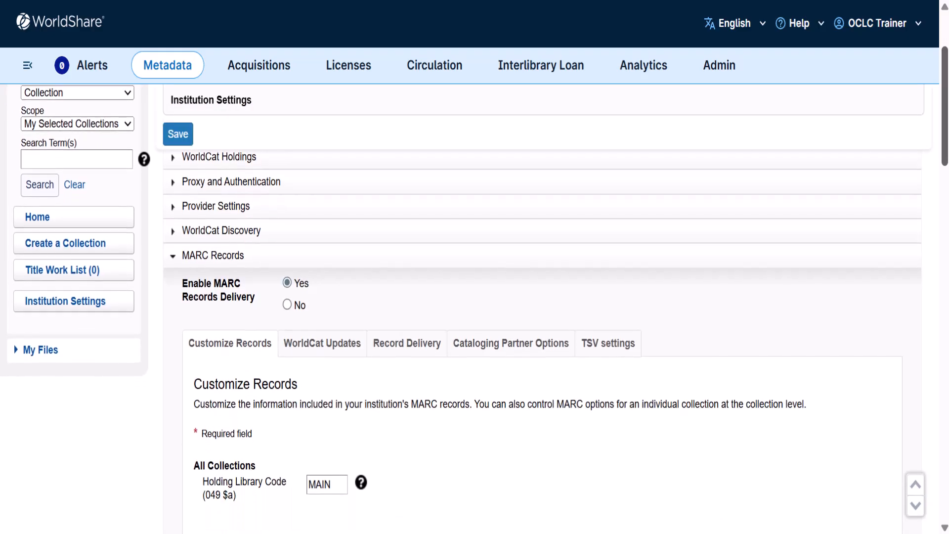
scroll(543, 316, down, 3)
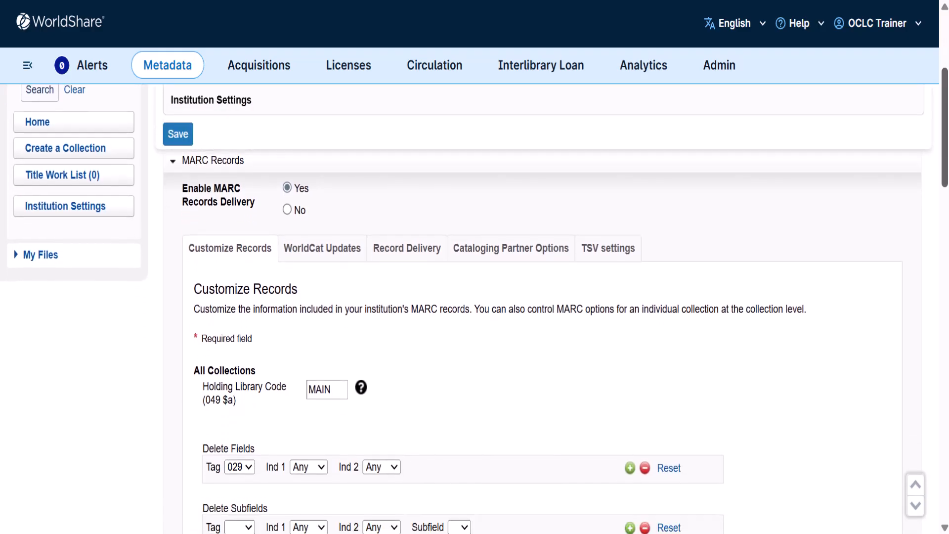
drag(945, 109, 944, 112)
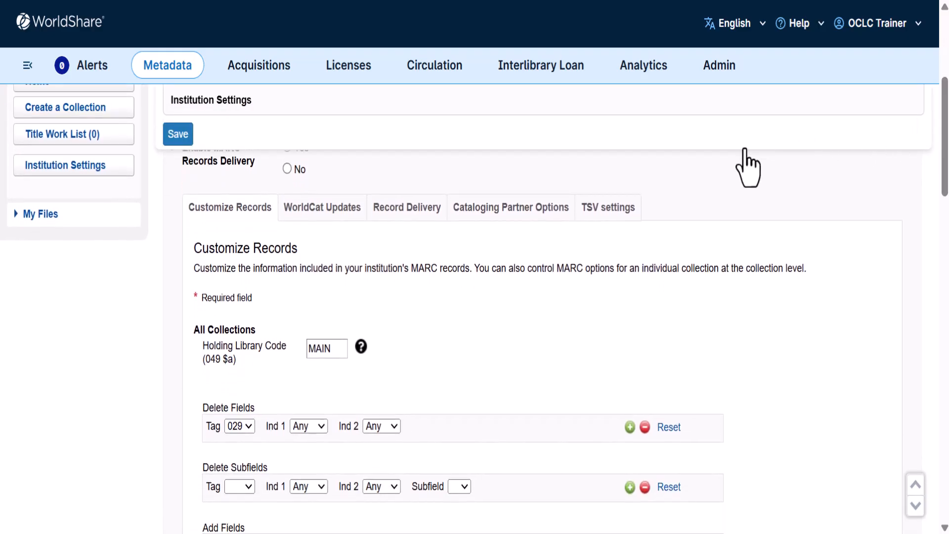
click(424, 210)
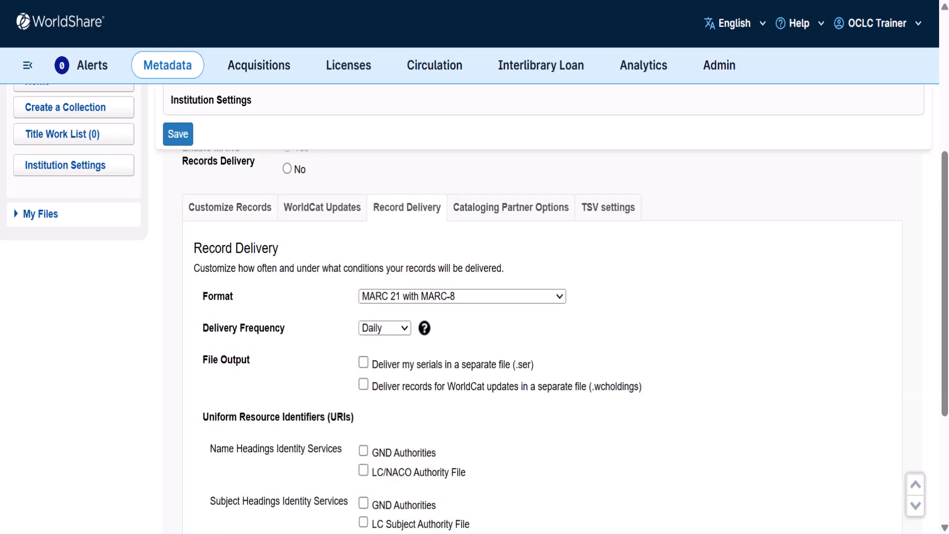
click(610, 218)
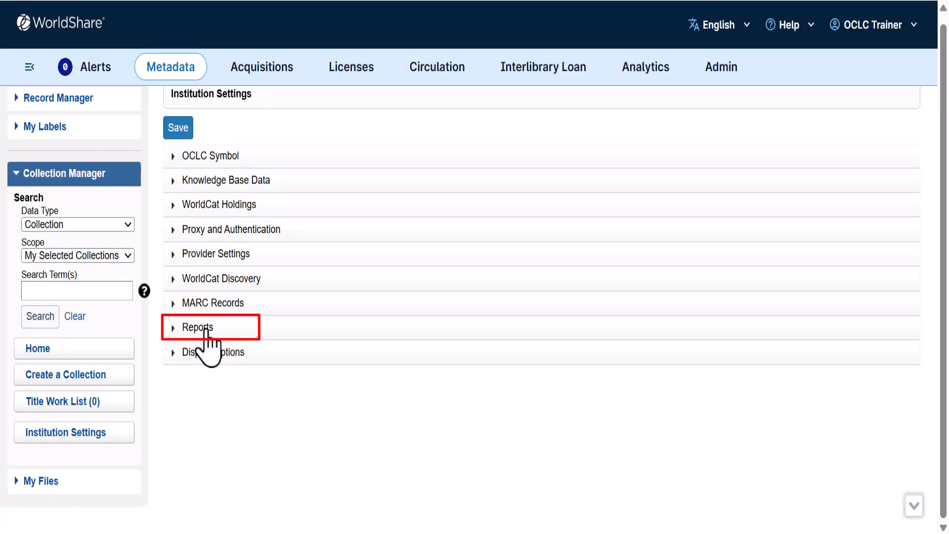
Examine the institution's Reports settings, including the report types available under Records reports.
click(206, 328)
scroll(206, 330, down, 3)
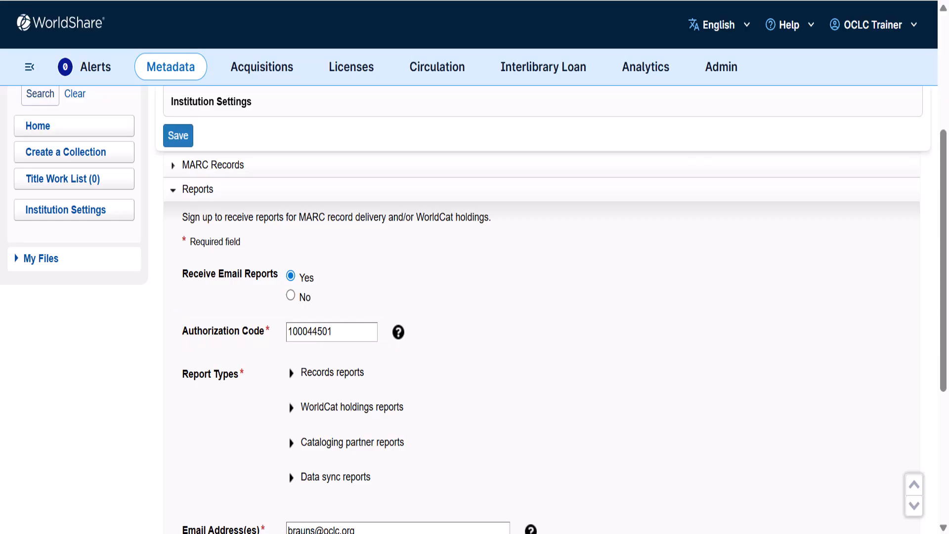
click(293, 374)
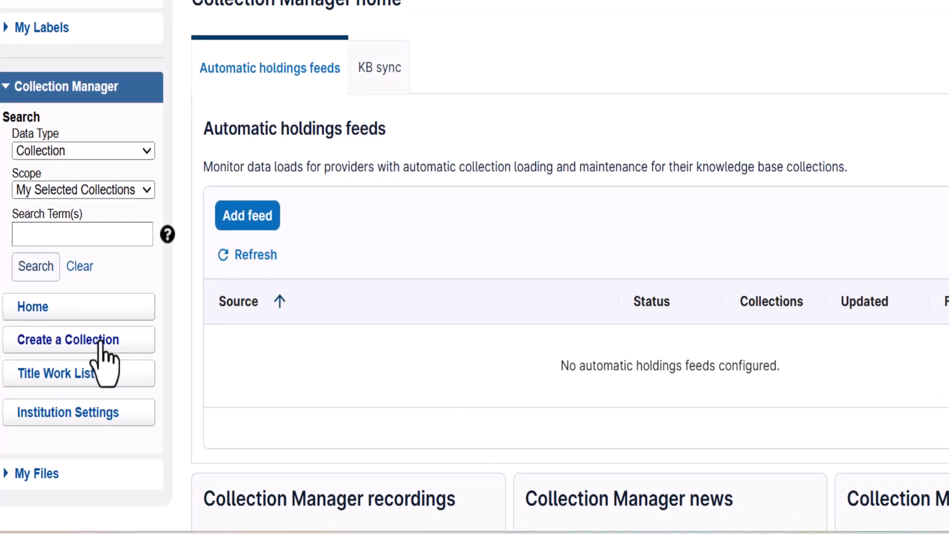
Start creating a new collection of type Query Collection.
click(91, 388)
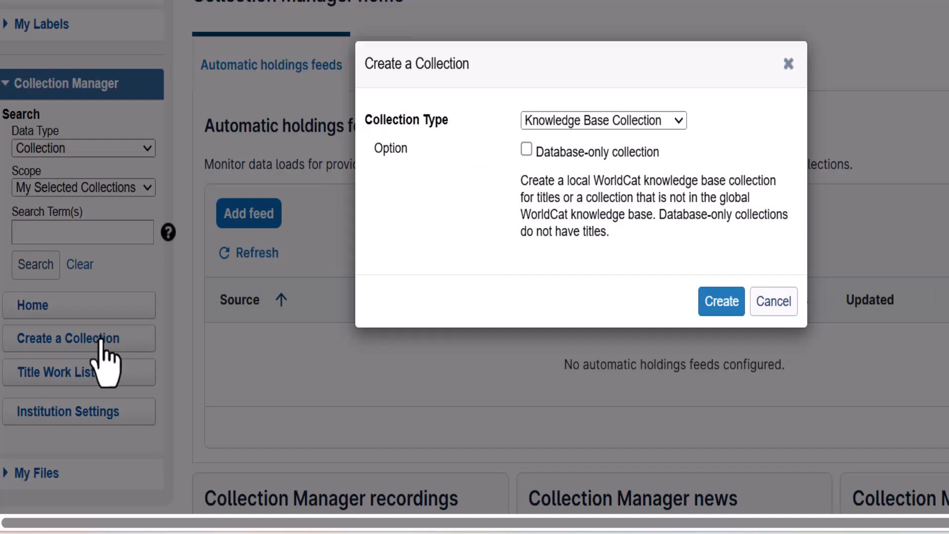
click(669, 124)
key(Down)
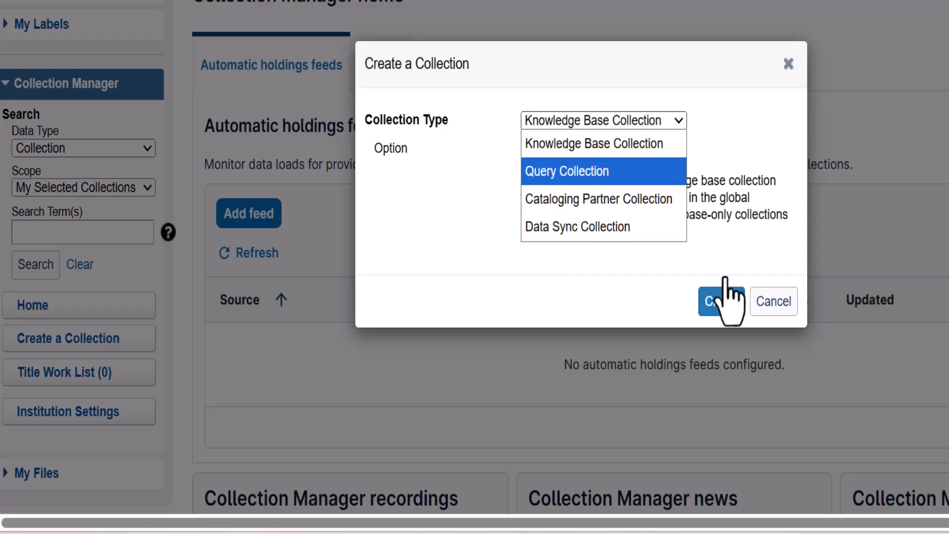
key(Return)
click(727, 301)
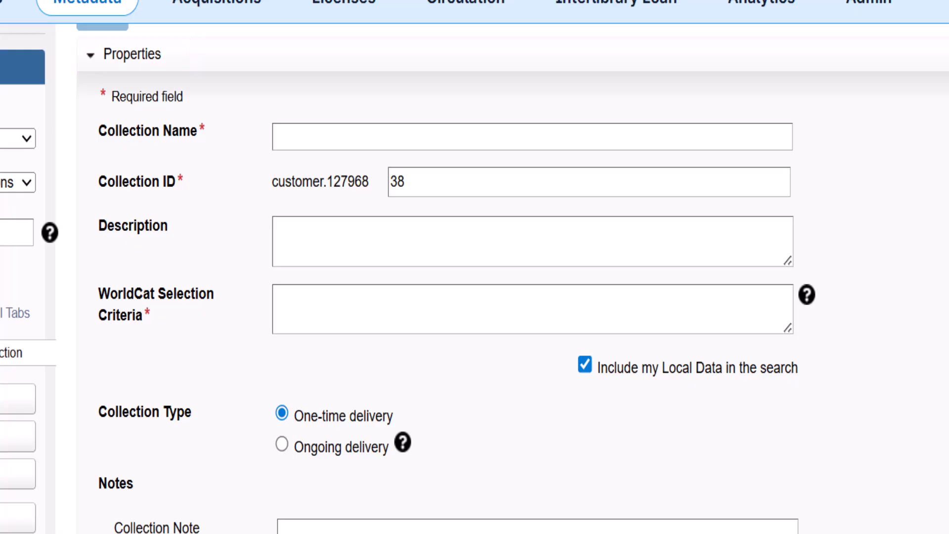
Name the collection Training Holdings, describe it as "Holdings from 2020 to 2024", set the criteria li:TS259, and exclude local data from the search.
text(Training Holdings)
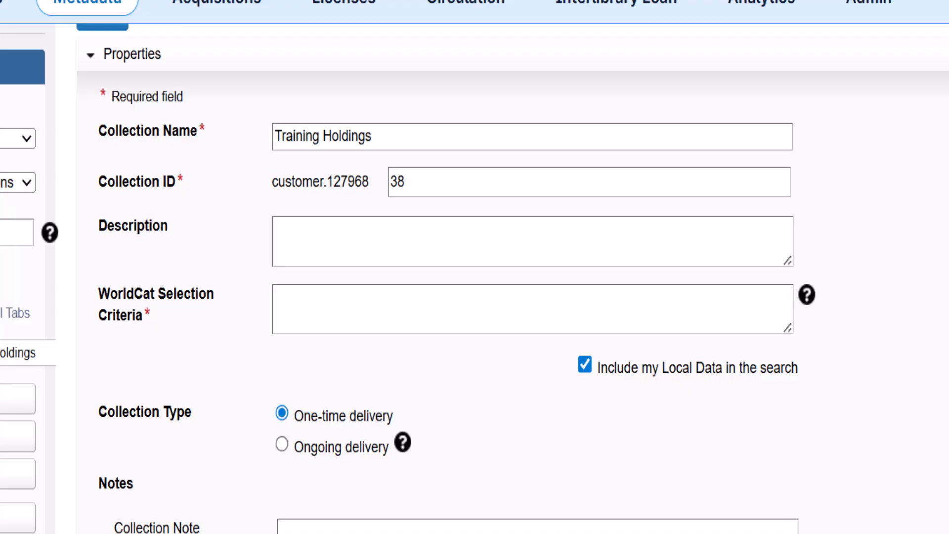
text(Holdings from 2020 to 2024)
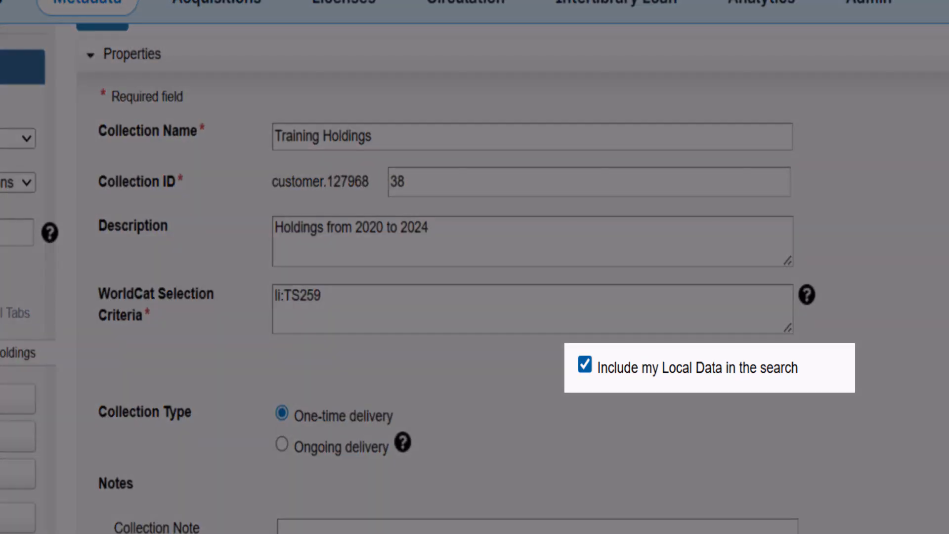
click(585, 365)
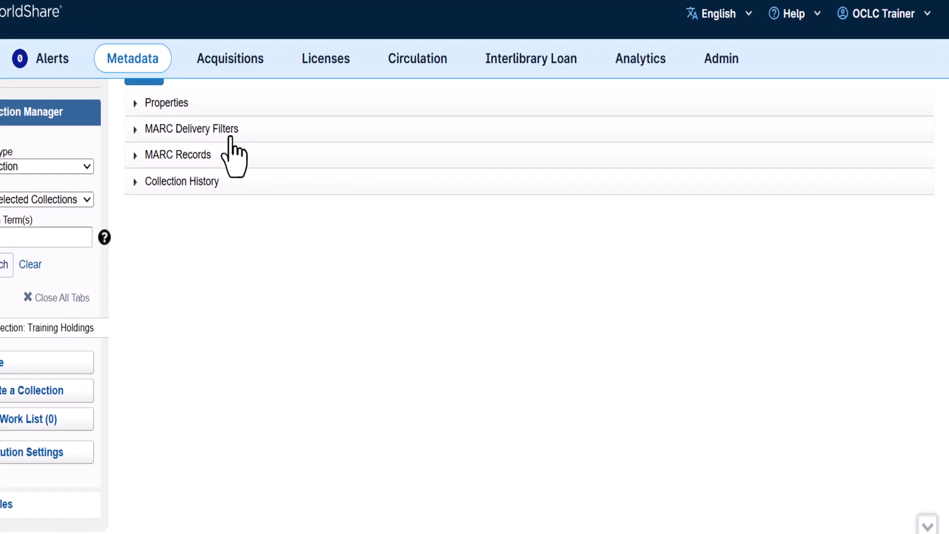
Enable the MARC delivery filter for holdings set by specific processes and open its list of processes.
click(262, 131)
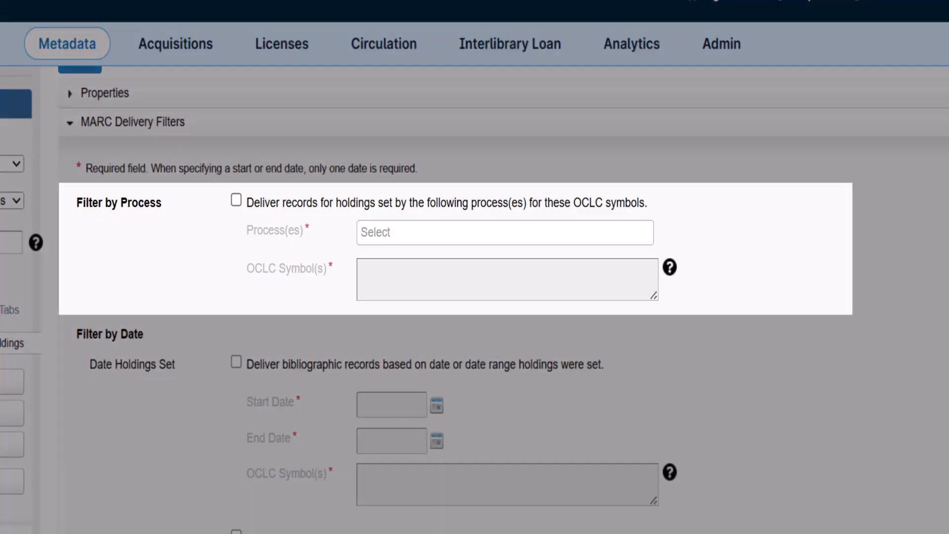
click(236, 201)
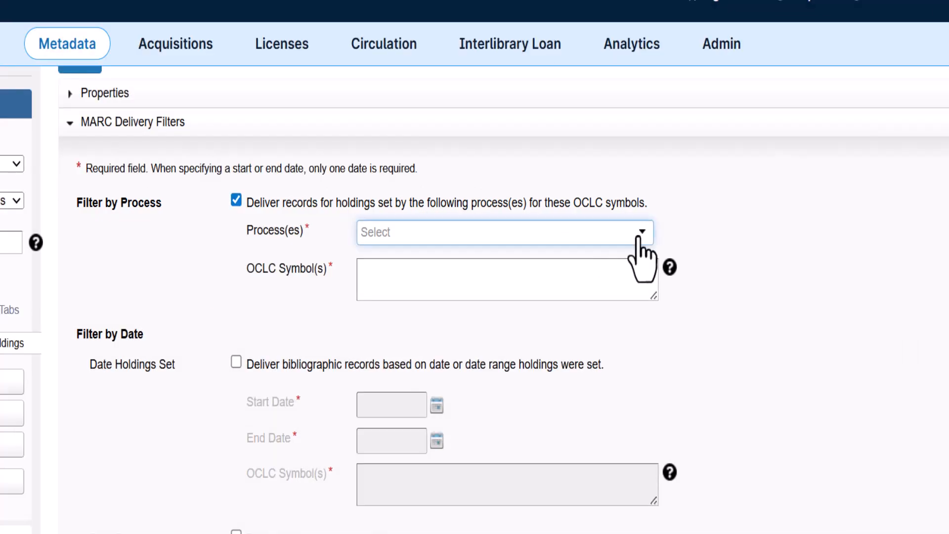
click(641, 235)
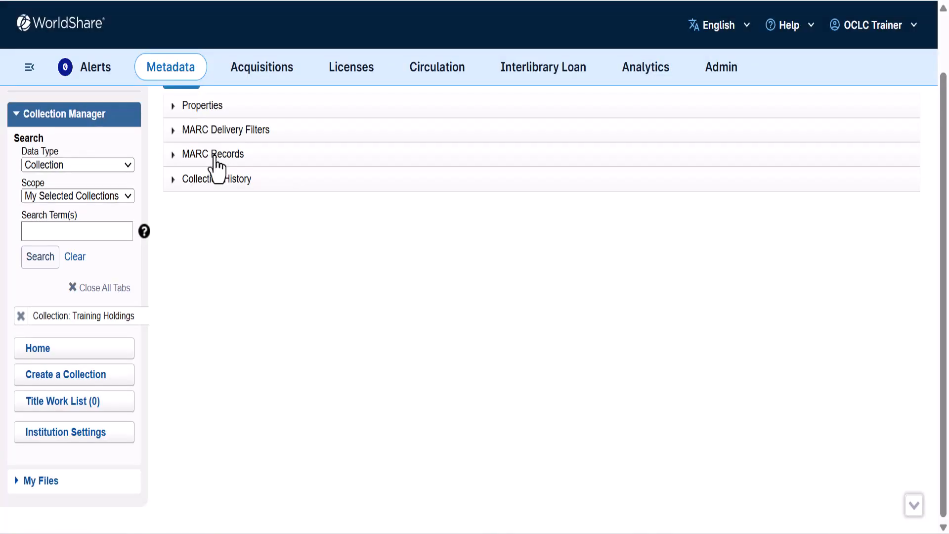
Enable MARC record delivery for the collection by using the institution setting, and review its Customize Records options.
click(214, 155)
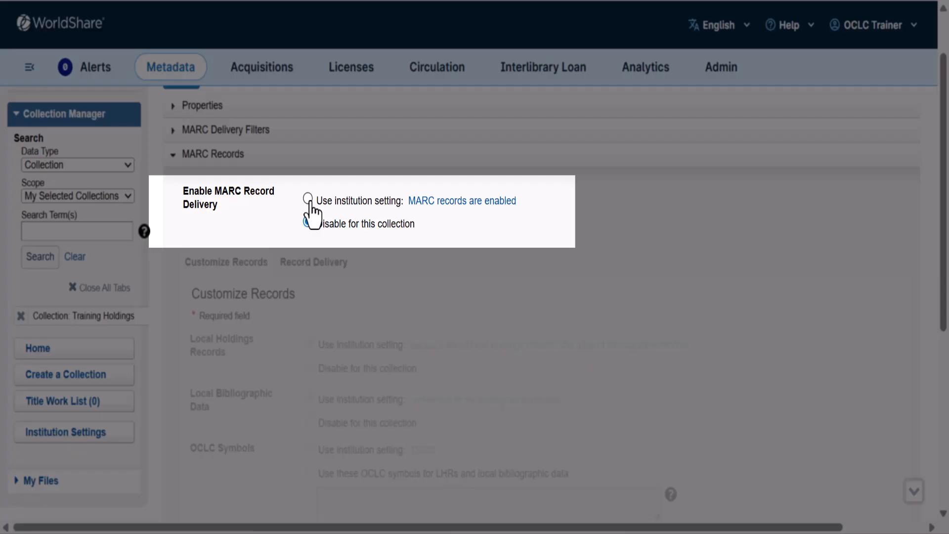
click(307, 199)
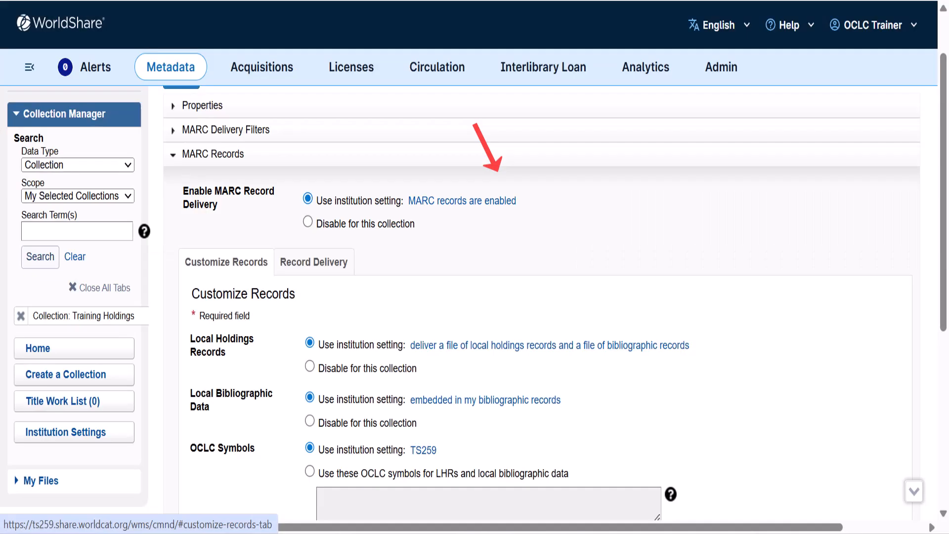
scroll(475, 306, down, 2)
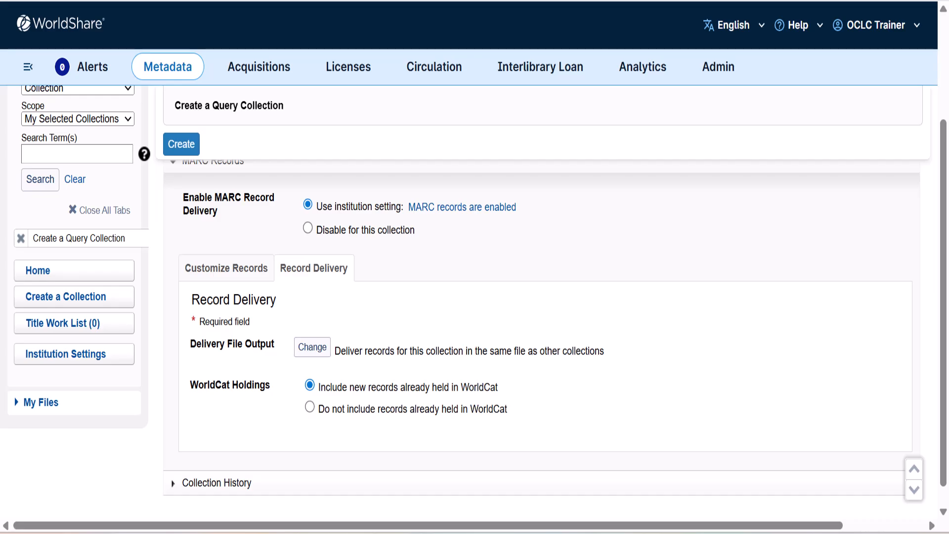
Set the collection's records to deliver in a separate file, adding a new delivery template with the file name HoldingsTraining.
click(312, 347)
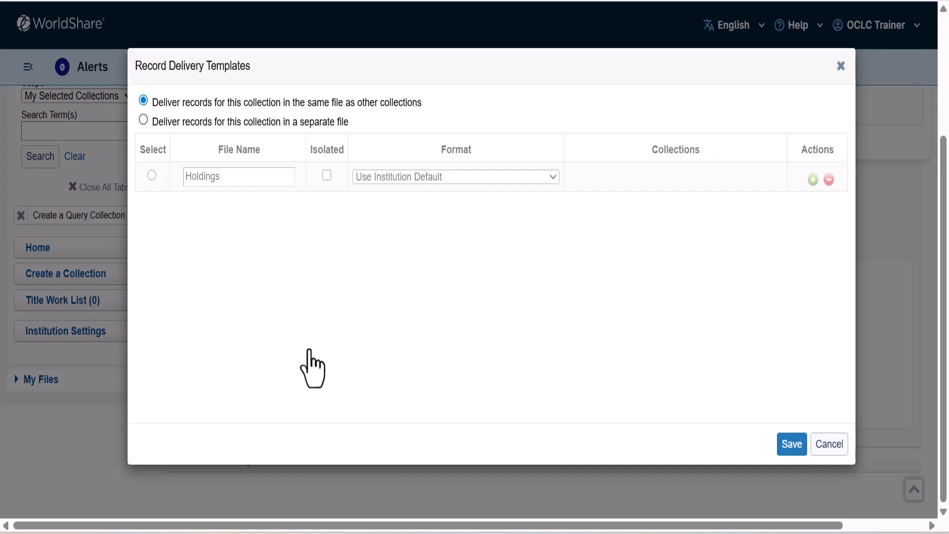
click(144, 121)
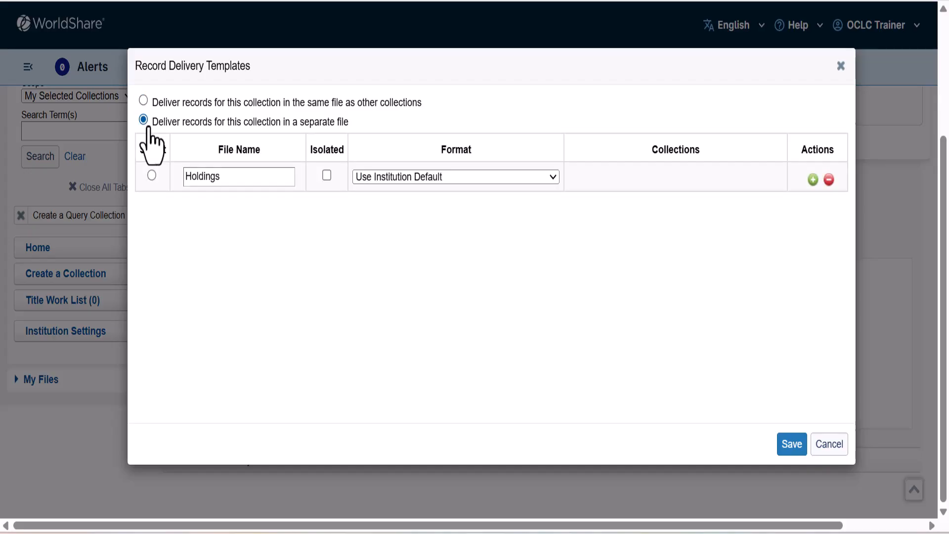
click(151, 176)
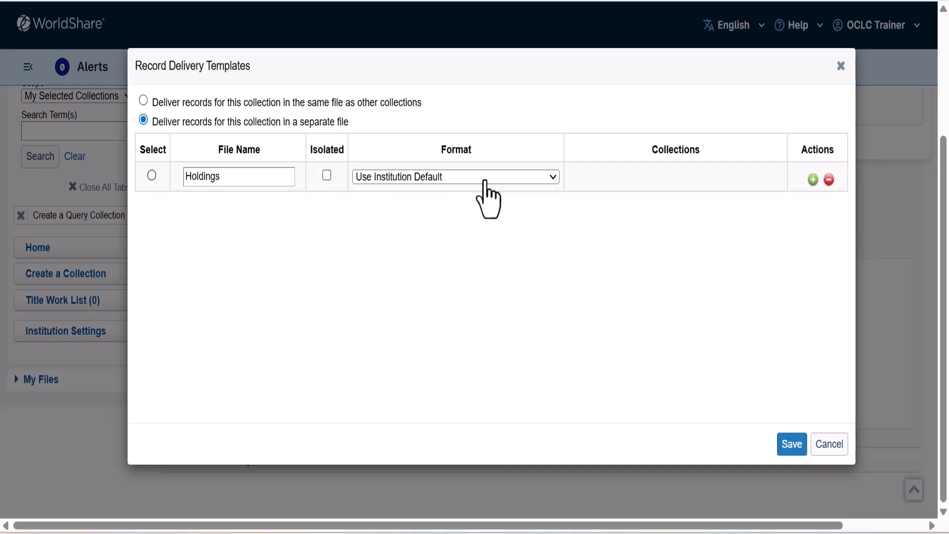
click(800, 180)
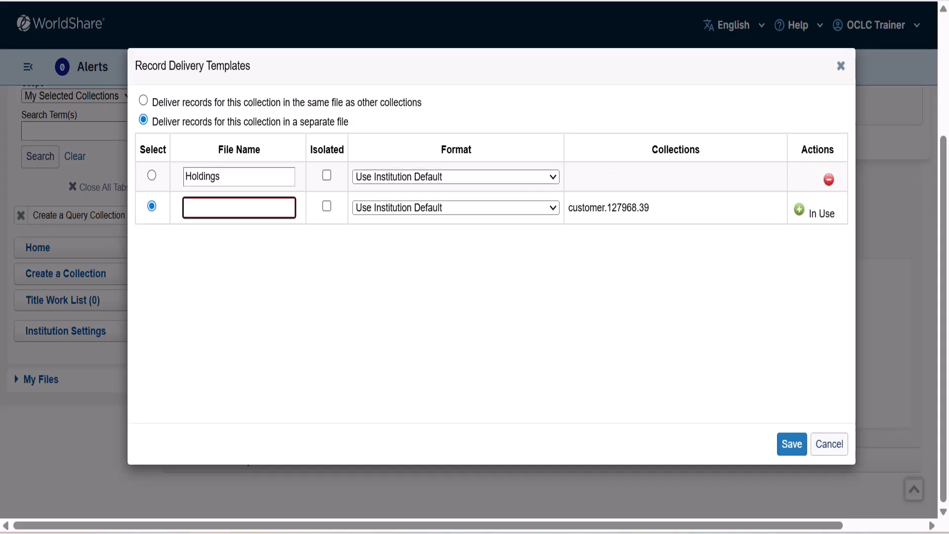
text(HoldingsTraining)
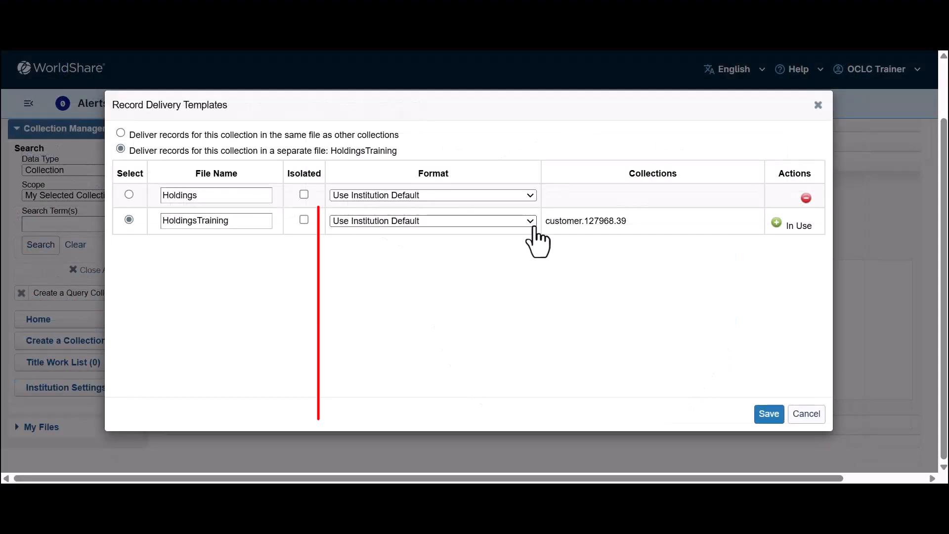
Save the HoldingsTraining delivery template with the Use Institution Default format and confirm creation of the Training Holdings collection.
click(534, 227)
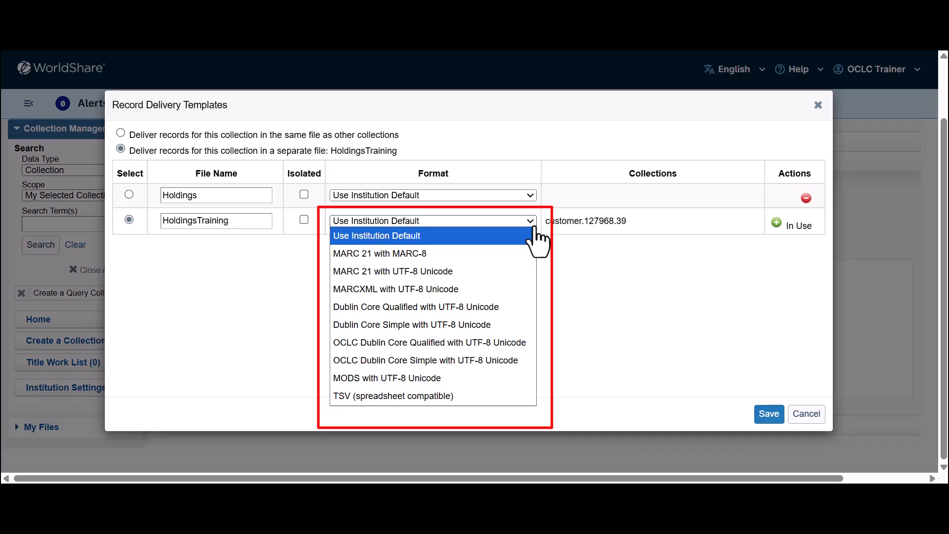
click(535, 233)
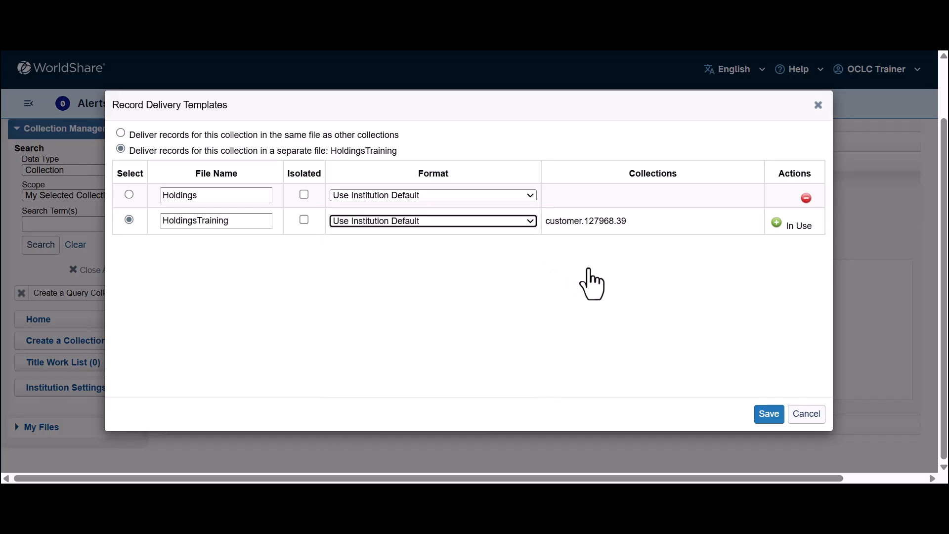
click(770, 414)
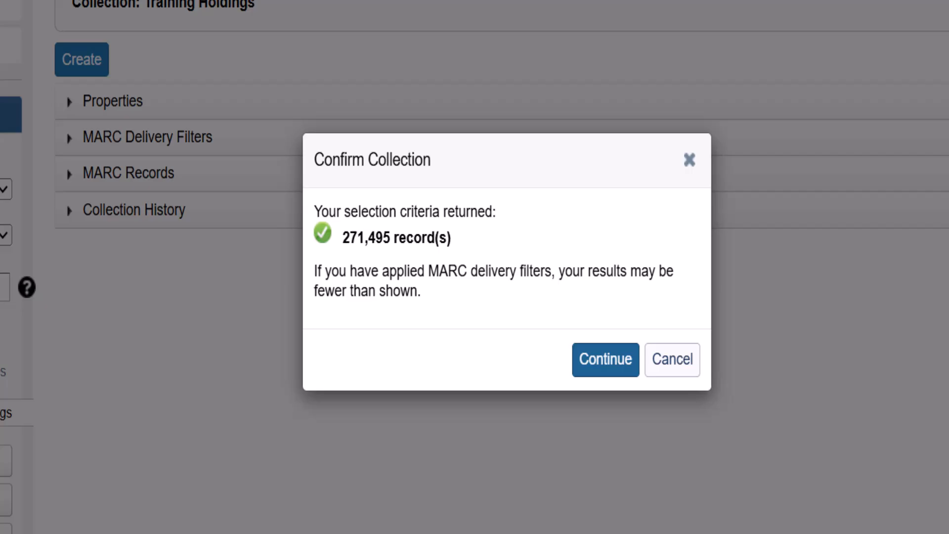
click(605, 360)
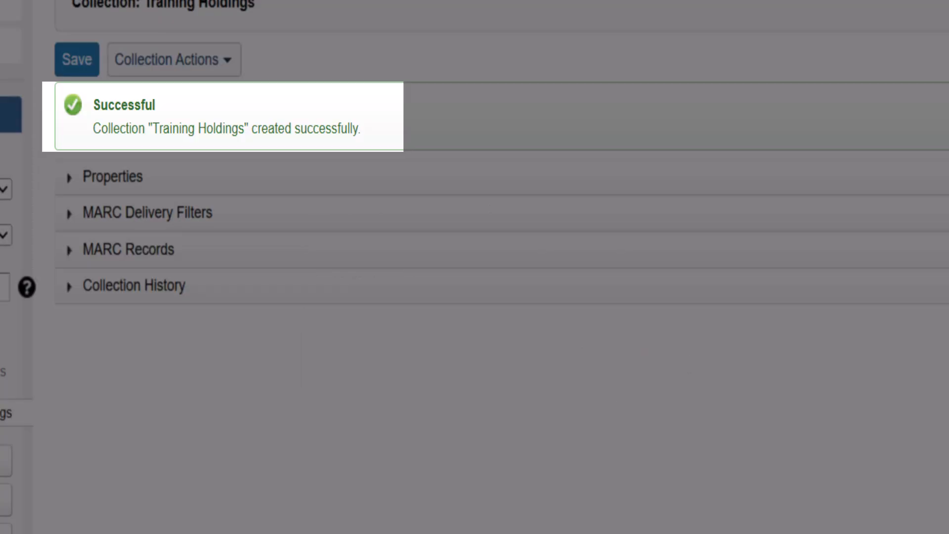